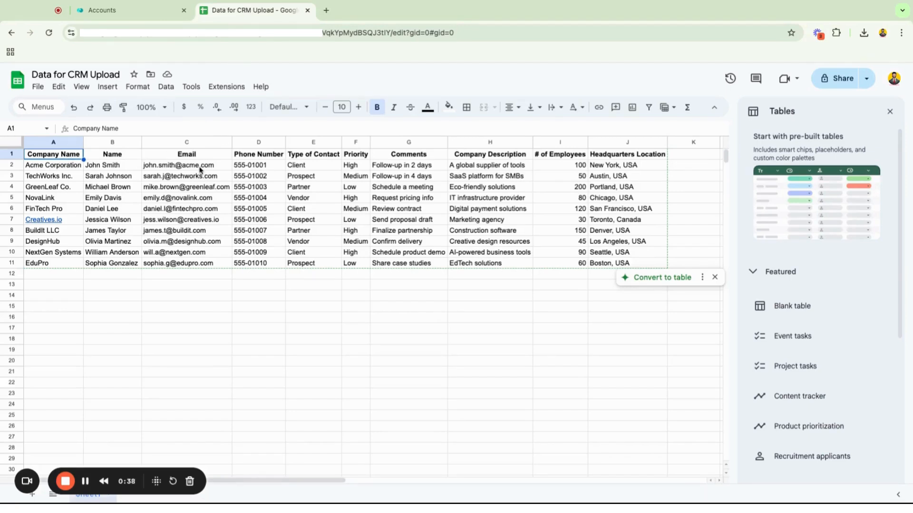
- Download the Data for CRM Upload spreadsheet as a Microsoft Excel (.xlsx) file
scroll(373, 309, "down", 2)
scroll(373, 309, "up", 2)
left_click(37, 88)
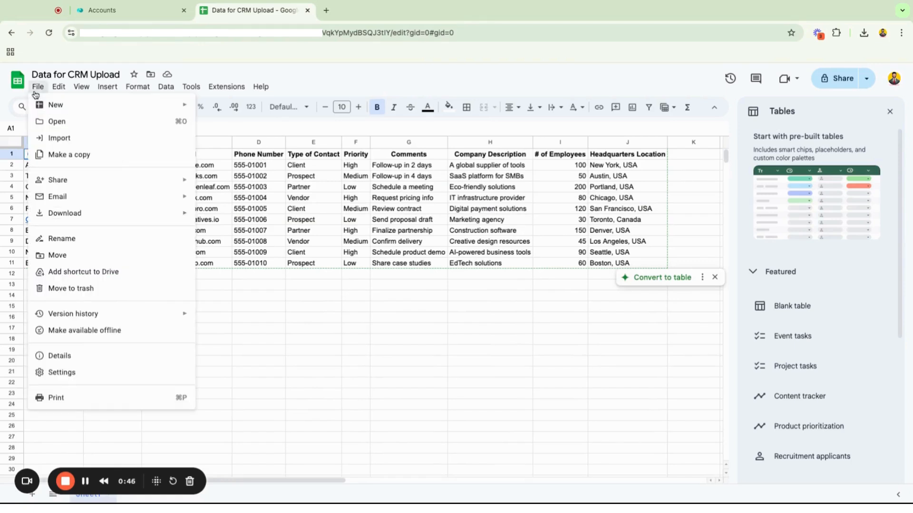
mouse_move(118, 217)
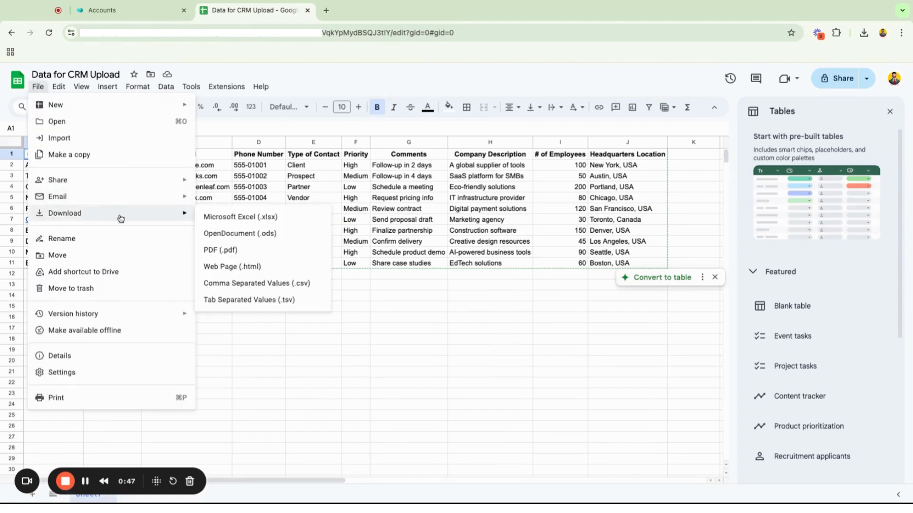
left_click(226, 220)
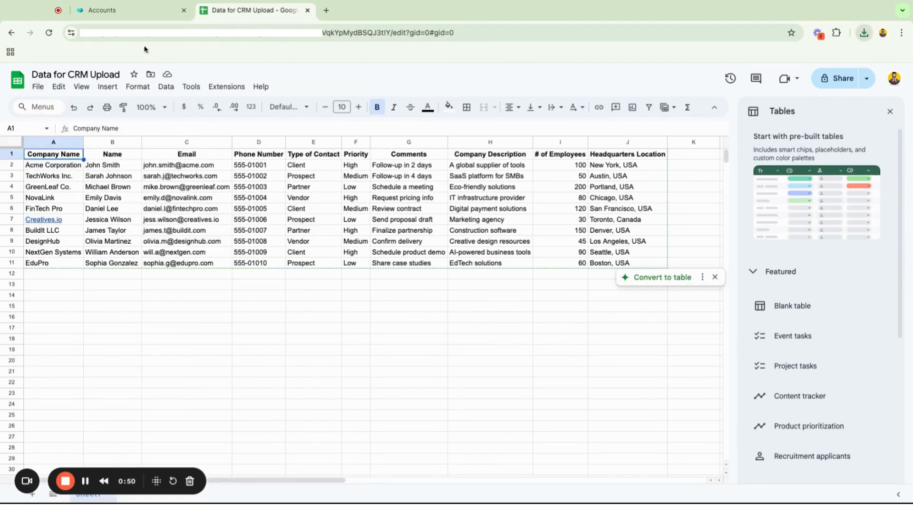
- Switch to the monday CRM Accounts board and upload the downloaded Excel file for an accounts import
left_click(125, 12)
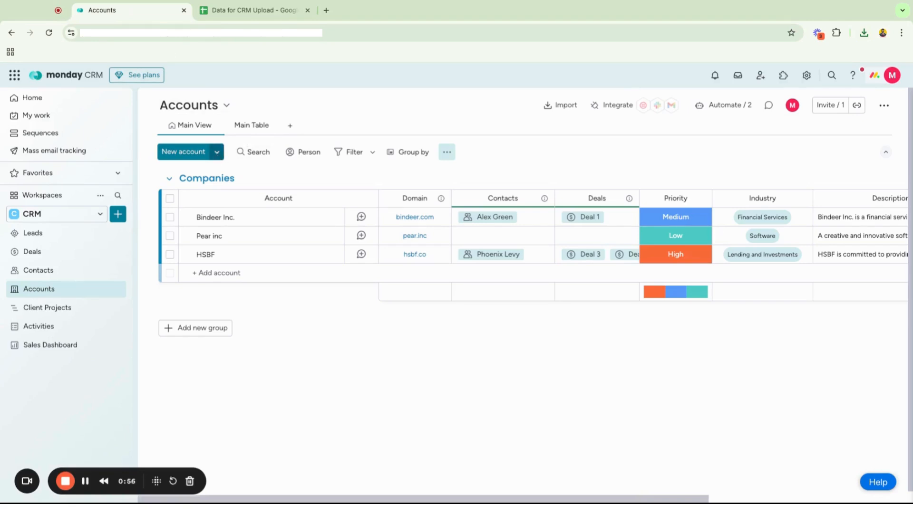
left_click(216, 152)
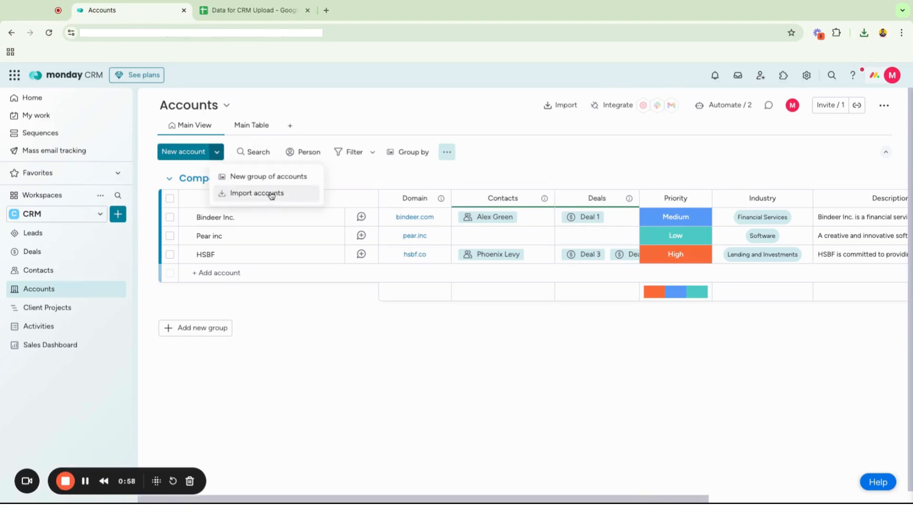
left_click(271, 195)
left_click(865, 35)
left_click_drag(850, 43, 447, 177)
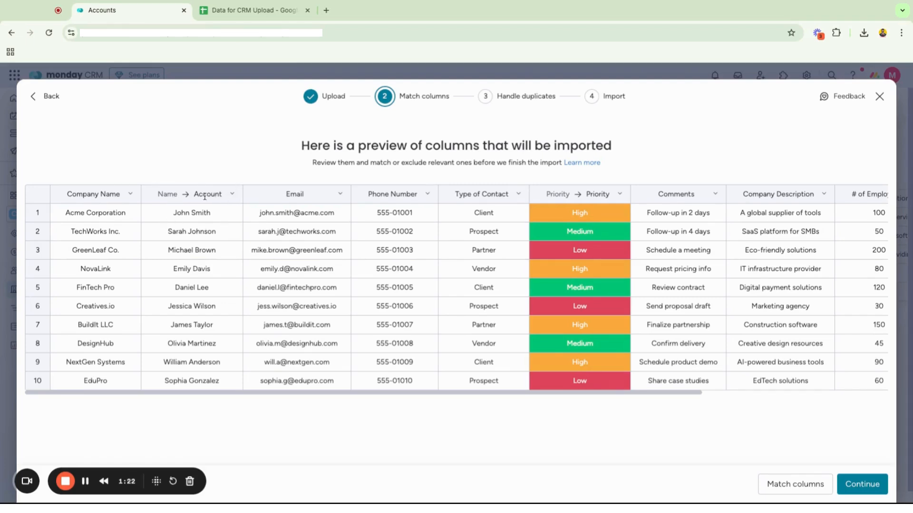
- Clear the Name column's match to Account and match the Company Name column to Account instead
left_click(232, 194)
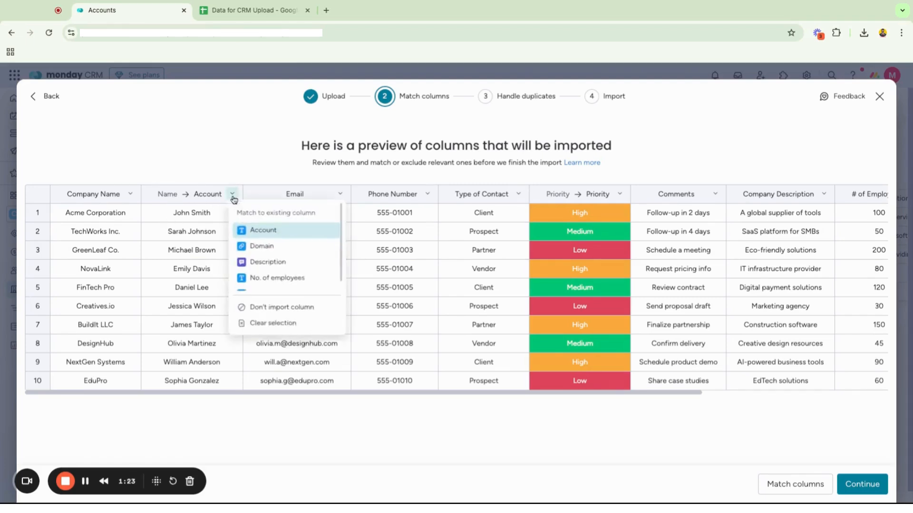
left_click(275, 328)
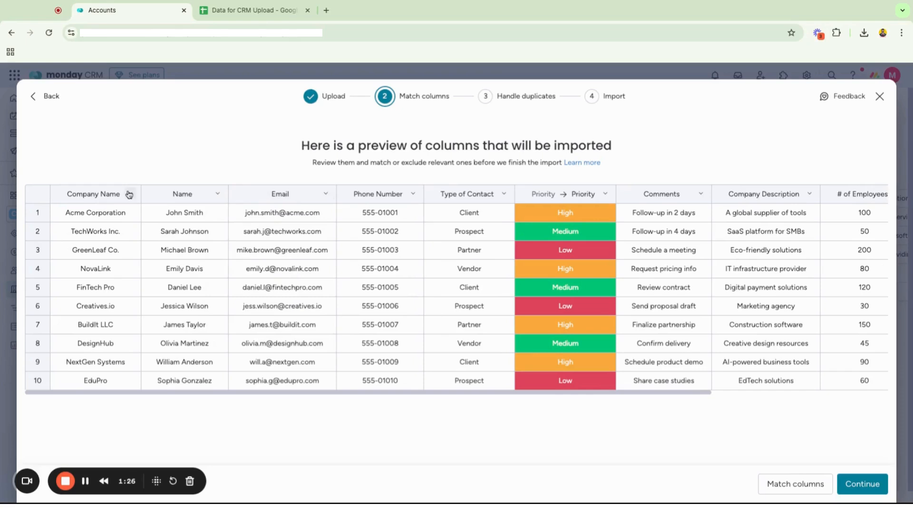
left_click(130, 194)
left_click(142, 232)
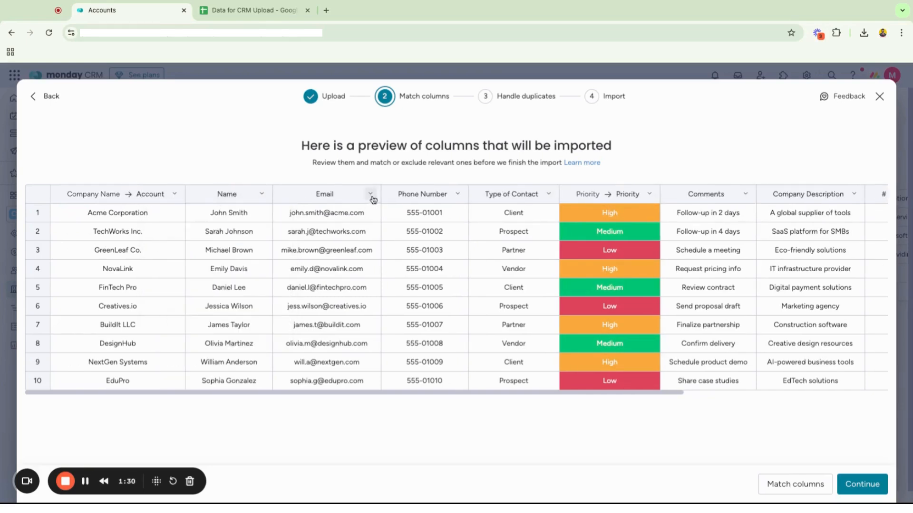
- Exclude the Email, Name, Phone Number, Type of Contact and Comments columns from the accounts import
left_click(370, 194)
left_click(420, 312)
left_click(261, 194)
left_click(309, 309)
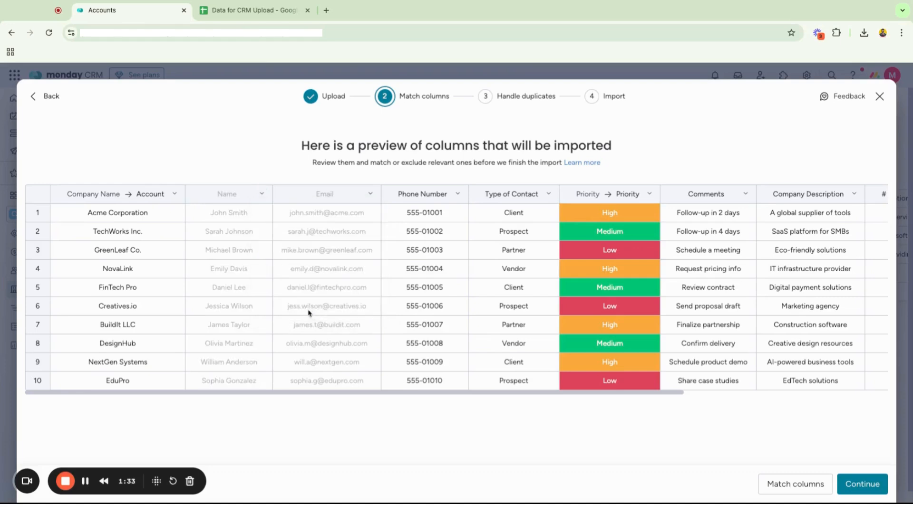
left_click(457, 194)
left_click(492, 313)
left_click(548, 193)
left_click(570, 310)
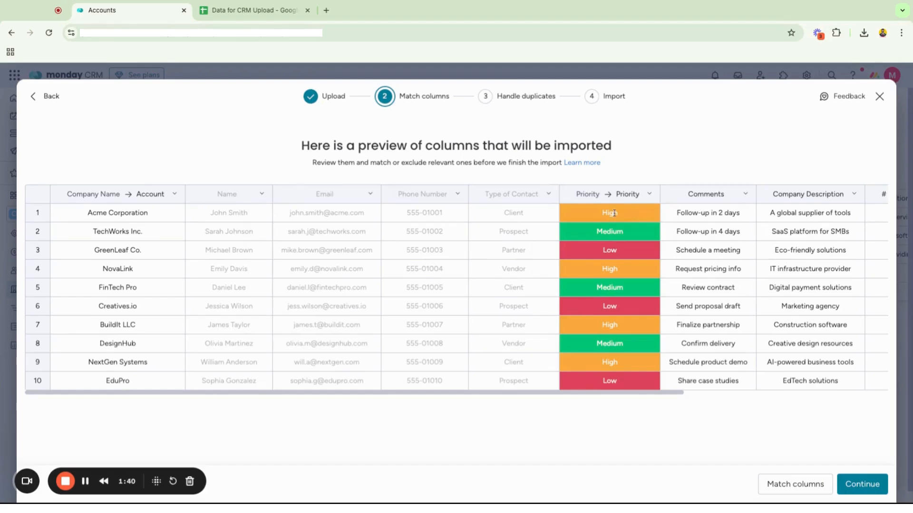
scroll(618, 212, "right", 5)
left_click(637, 194)
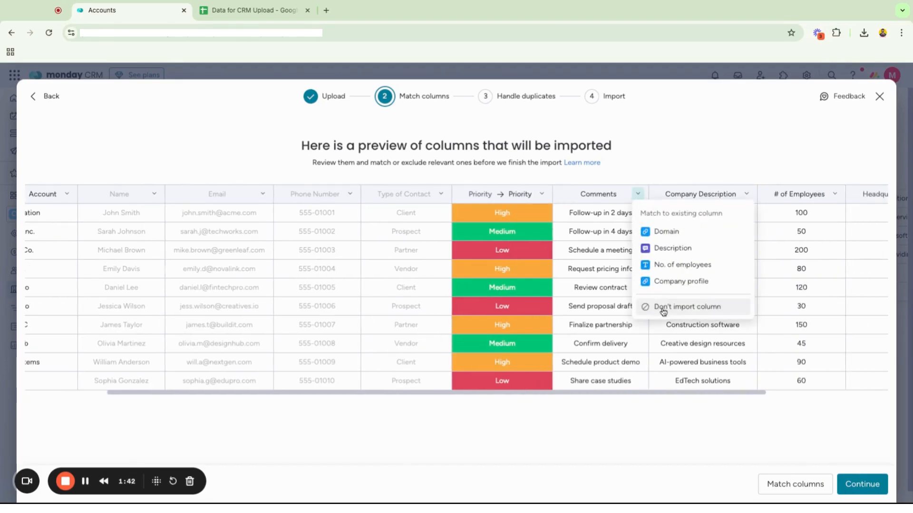
left_click(661, 308)
- Match the # of Employees column to No. of employees and the Company Description column to Description
scroll(660, 310, "right", 4)
scroll(668, 211, "right", 4)
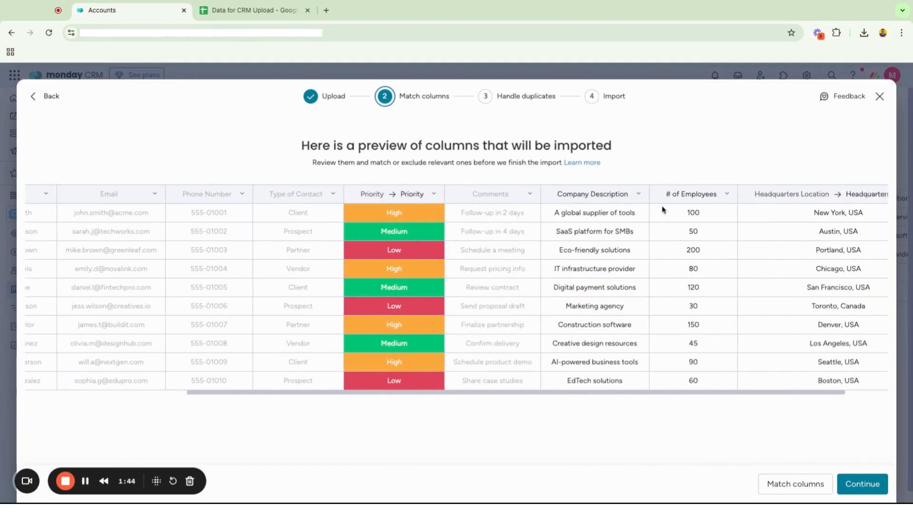
left_click(675, 194)
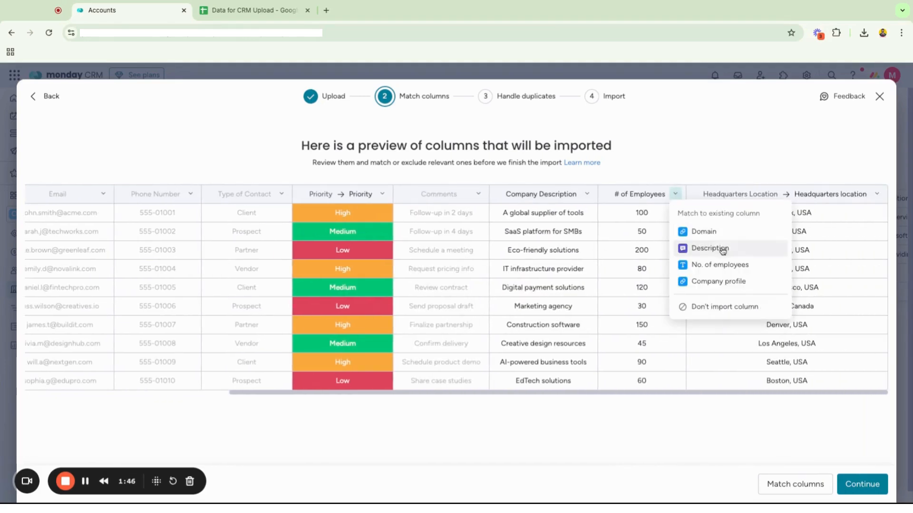
left_click(727, 267)
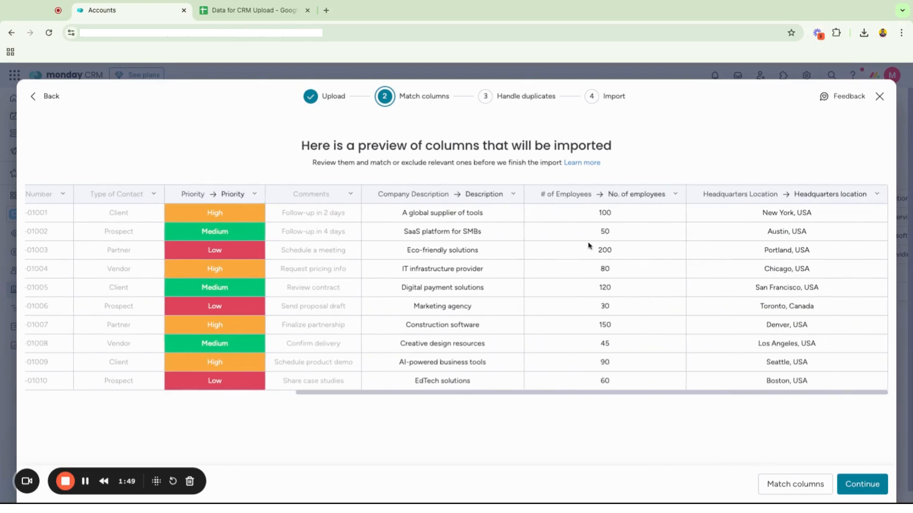
- Run the accounts import with duplicates added as new items and review the imported accounts on the board
scroll(632, 247, "left", 20)
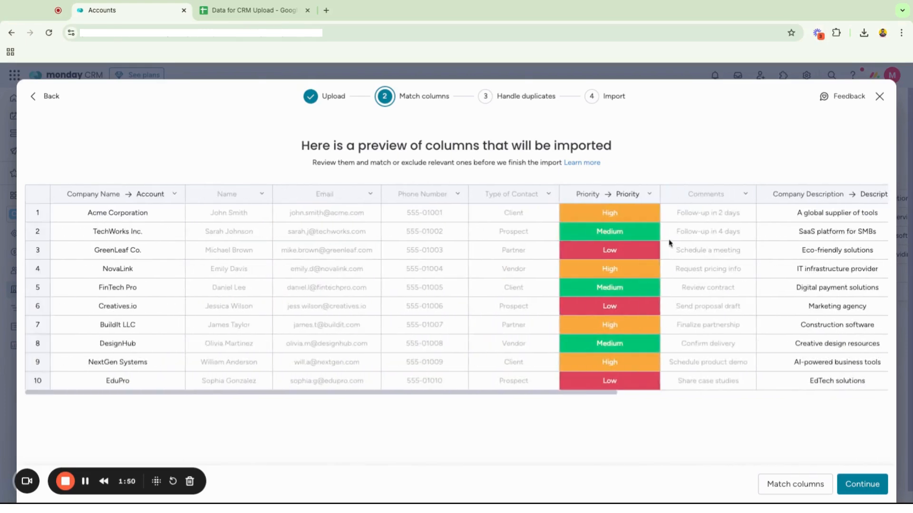
left_click(855, 483)
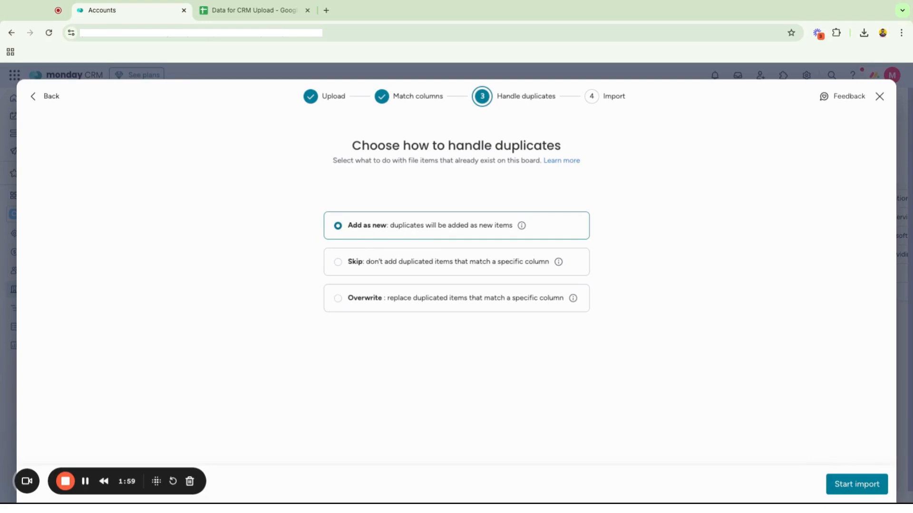
left_click(867, 483)
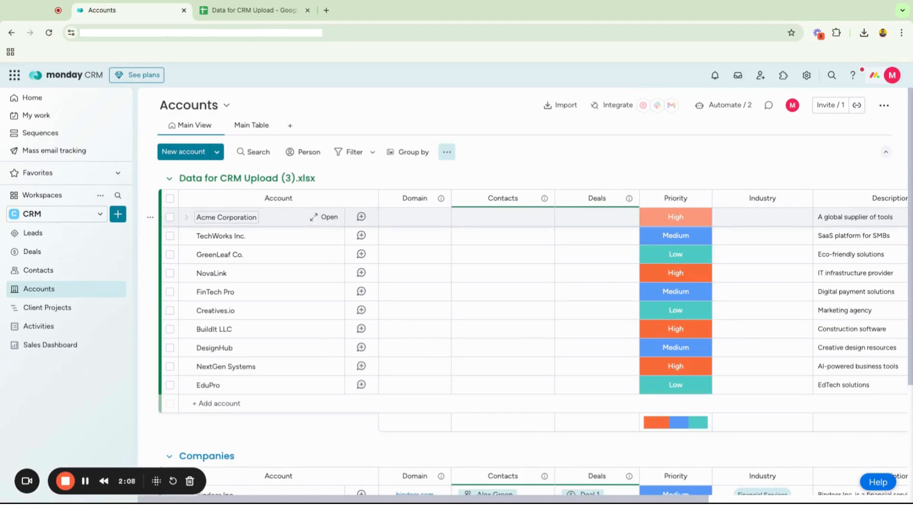
scroll(203, 221, "down", 1)
scroll(203, 225, "up", 1)
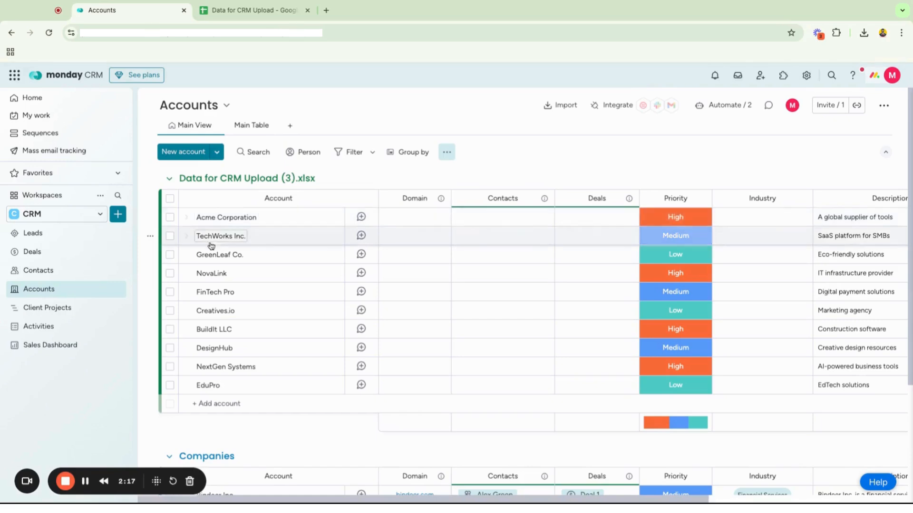
scroll(251, 223, "right", 5)
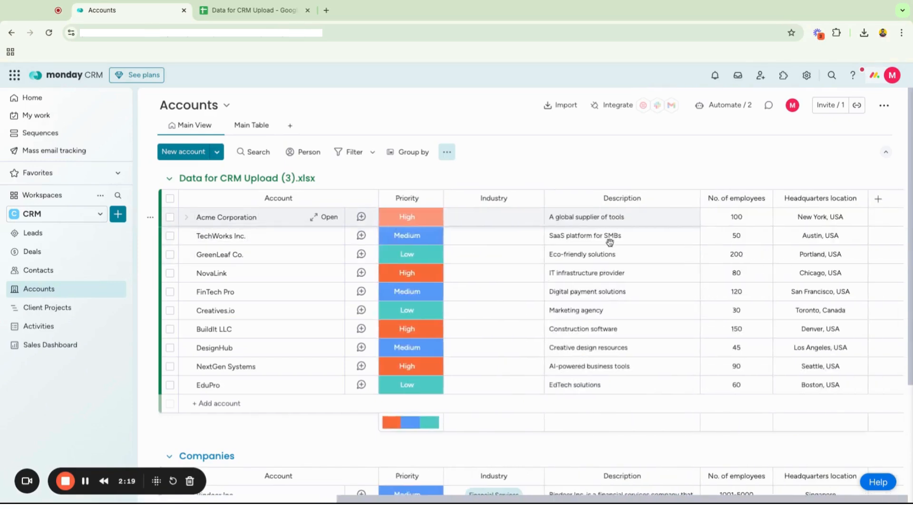
- Open the Contacts board and add the core Company column to it
left_click(60, 275)
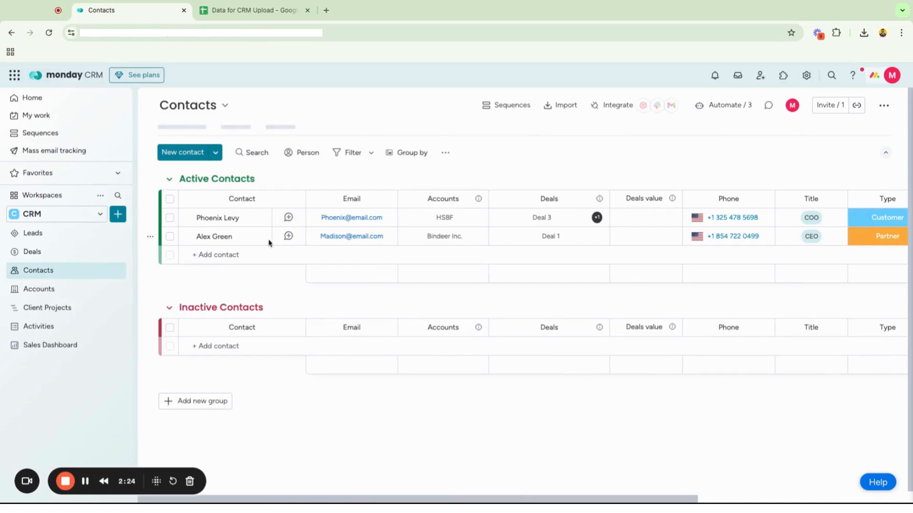
scroll(268, 240, "right", 5)
left_click(878, 199)
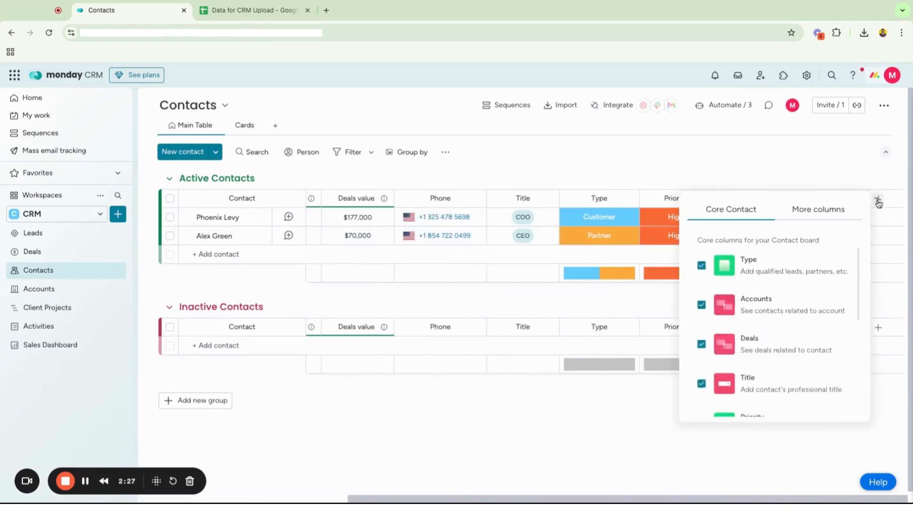
scroll(728, 297, "down", 5)
left_click(699, 330)
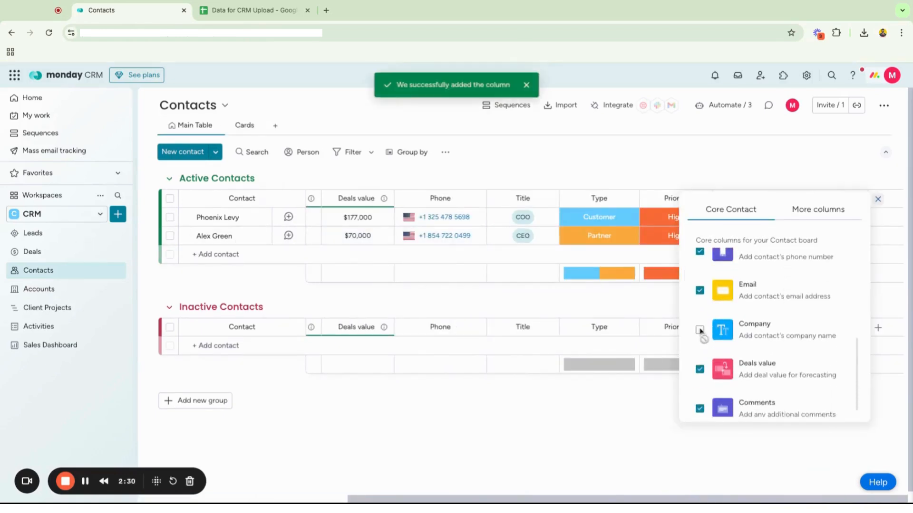
left_click(725, 169)
scroll(823, 209, "right", 2)
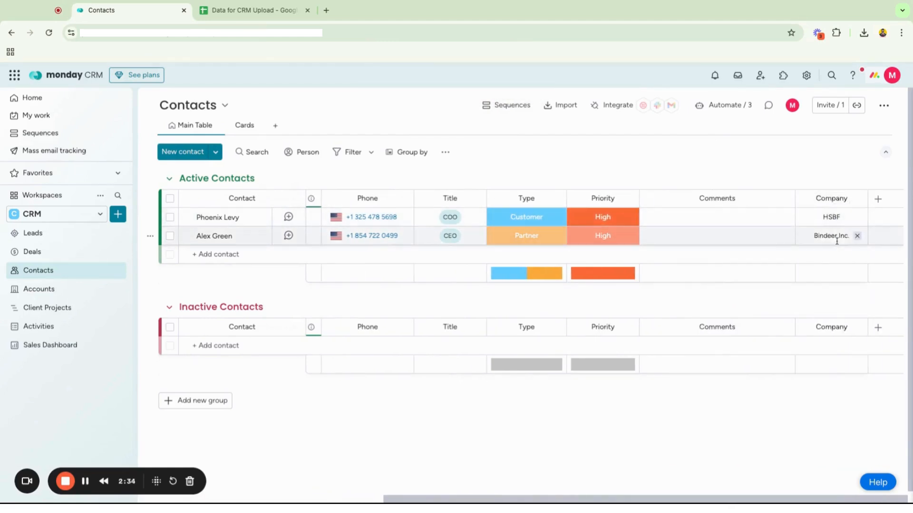
- Start a contacts import on the Contacts board and upload the downloaded Excel file
scroll(829, 224, "left", 6)
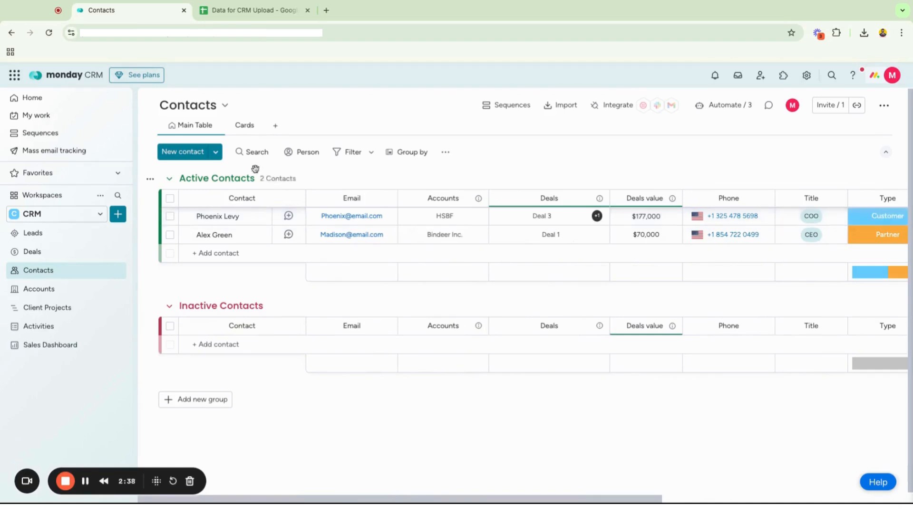
left_click(216, 152)
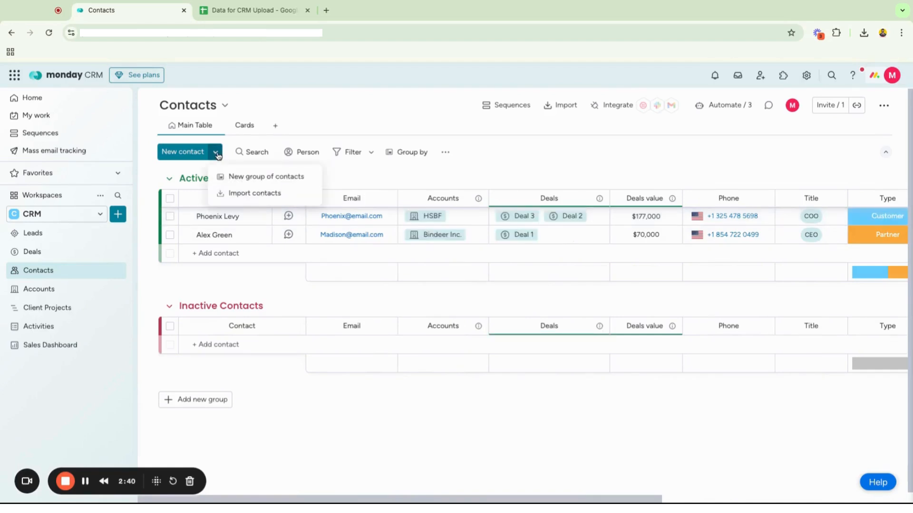
left_click(253, 193)
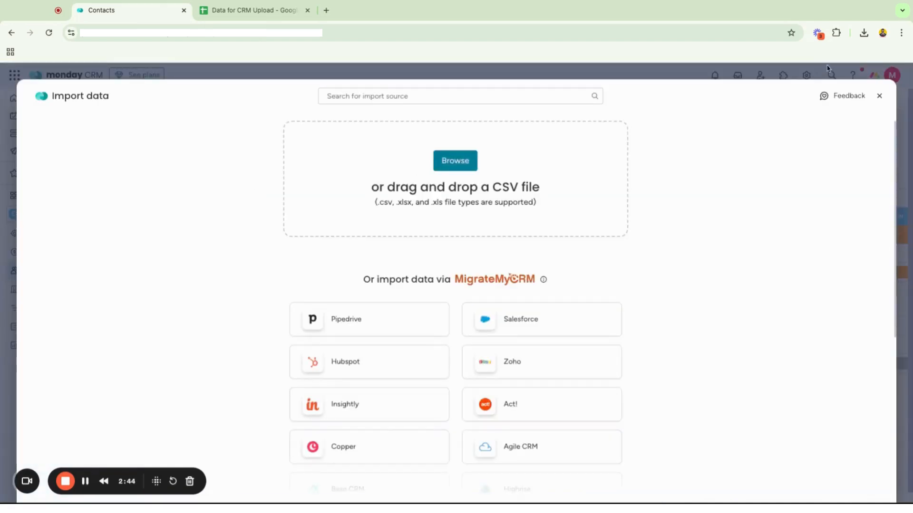
left_click_drag(861, 39, 442, 159)
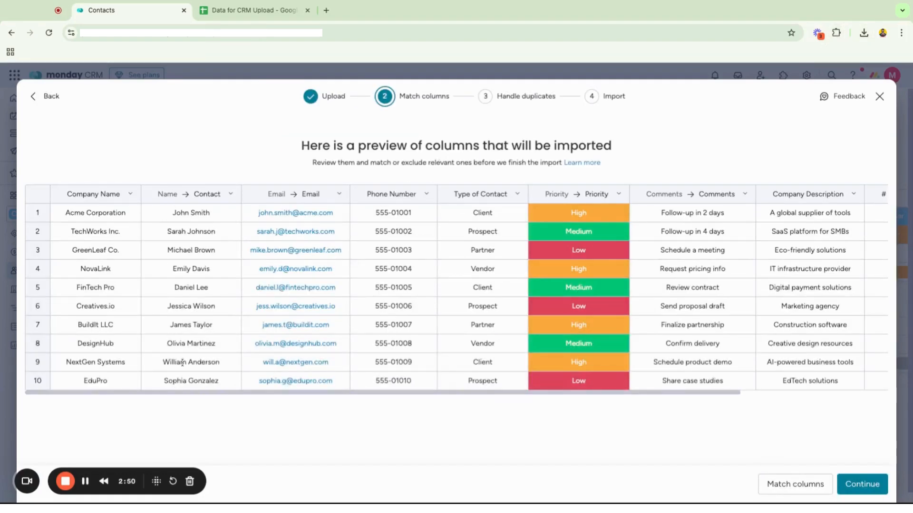
- Match the Company Name column to Company and the Name column to Contact
left_click(130, 198)
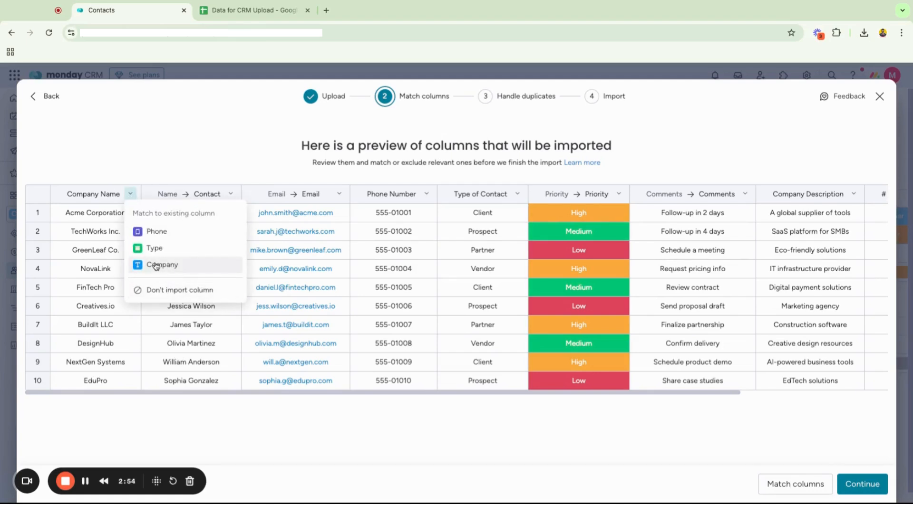
left_click(156, 265)
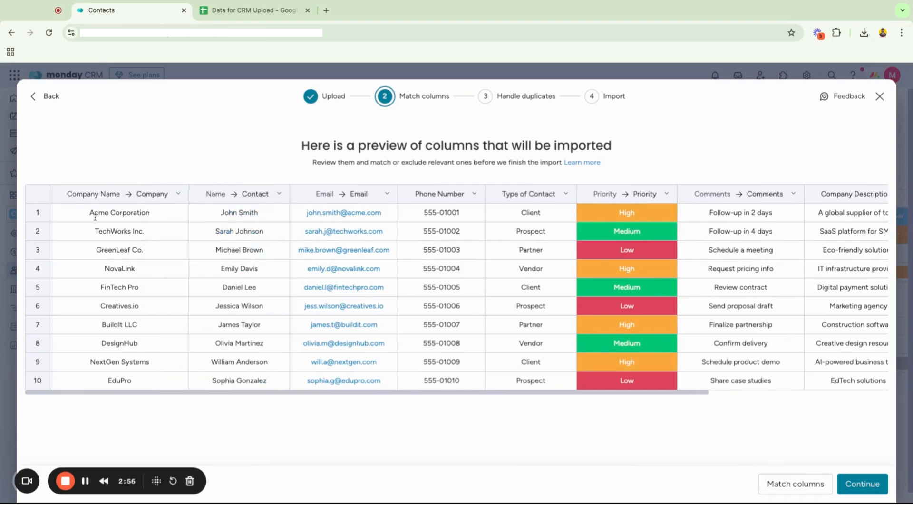
left_click(279, 194)
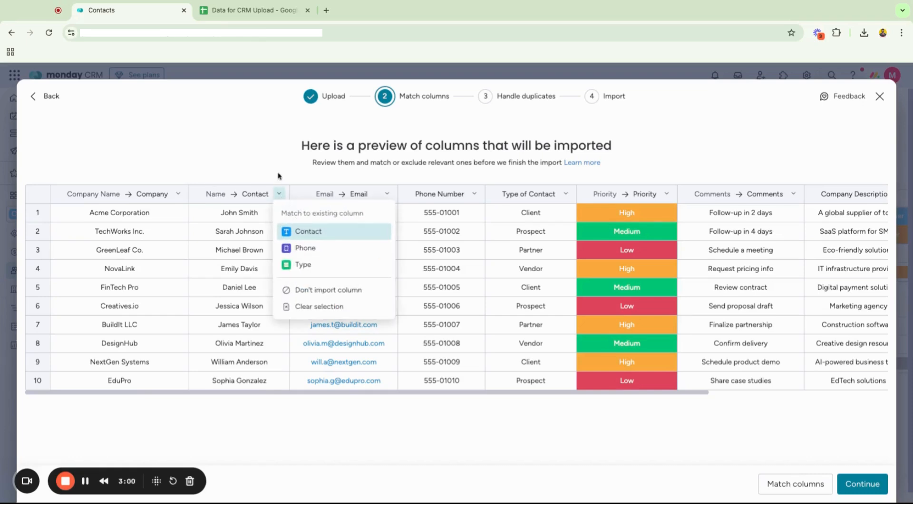
left_click(320, 232)
left_click(265, 194)
left_click(293, 232)
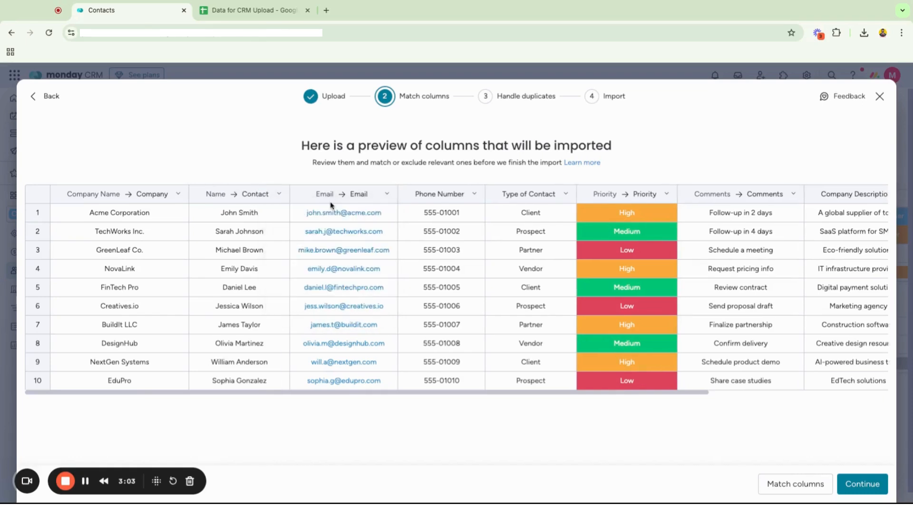
- Match the Phone Number column to Phone and the Type of Contact column to Type
left_click(474, 194)
left_click(495, 232)
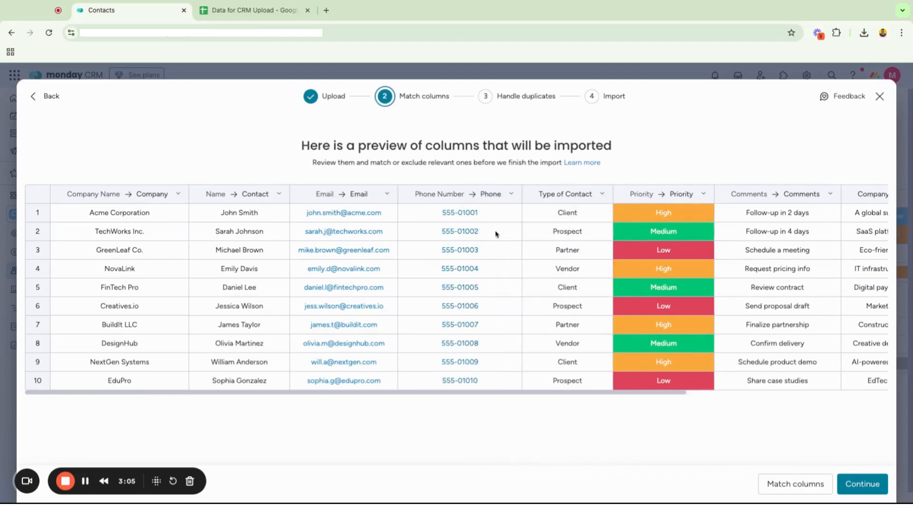
left_click(602, 194)
left_click(613, 232)
- Exclude the Company Description, # of Employees and Headquarters Location columns, and start the import with duplicates added as new items
scroll(550, 195, "right", 5)
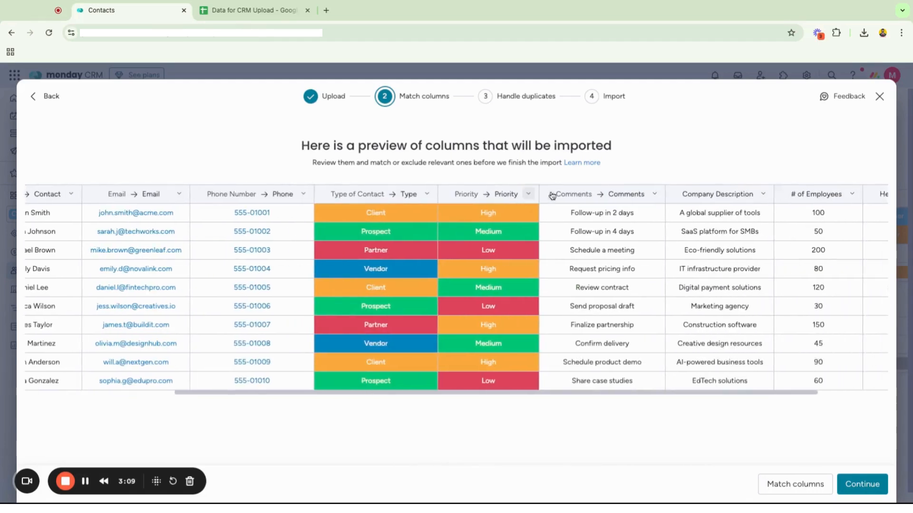
left_click(676, 194)
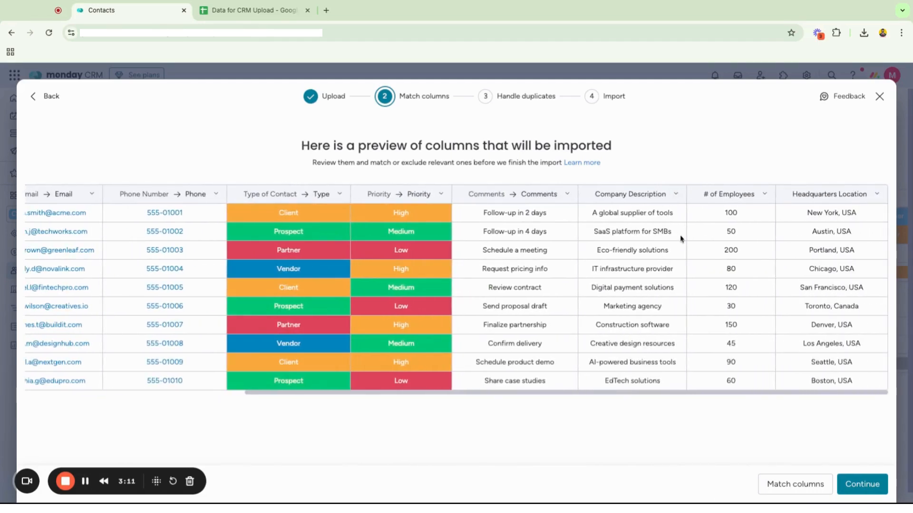
left_click(697, 247)
left_click(765, 194)
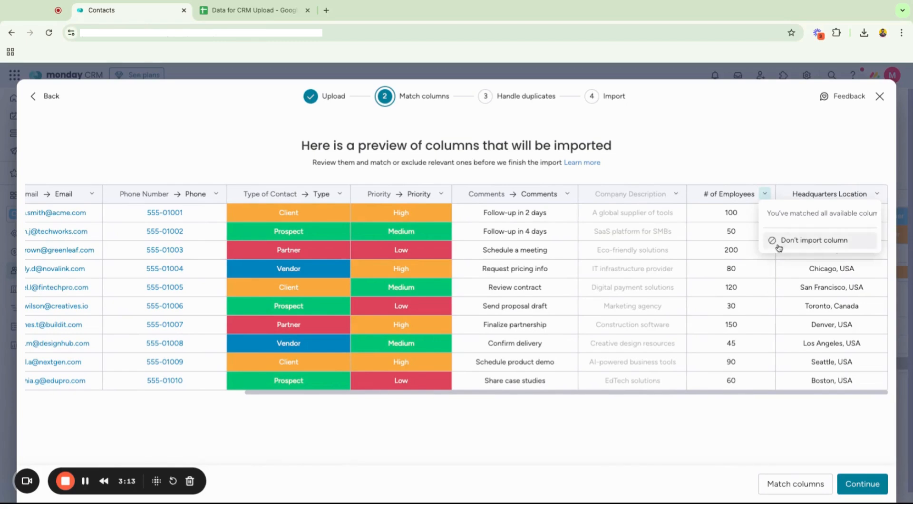
left_click(780, 242)
left_click(877, 194)
left_click(848, 242)
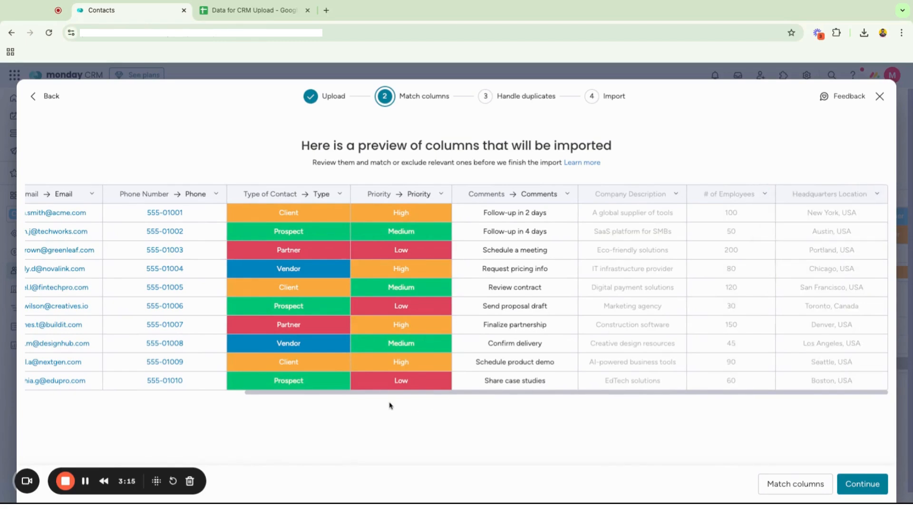
left_click(862, 484)
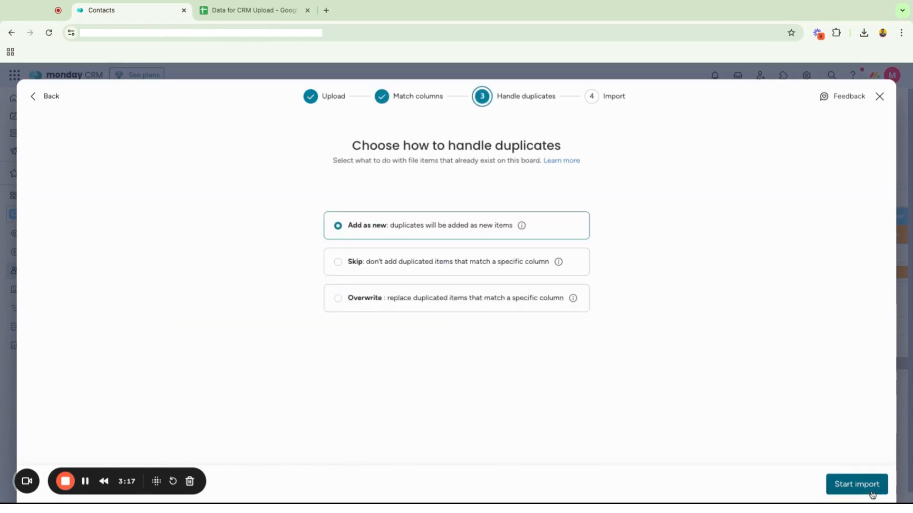
left_click(866, 488)
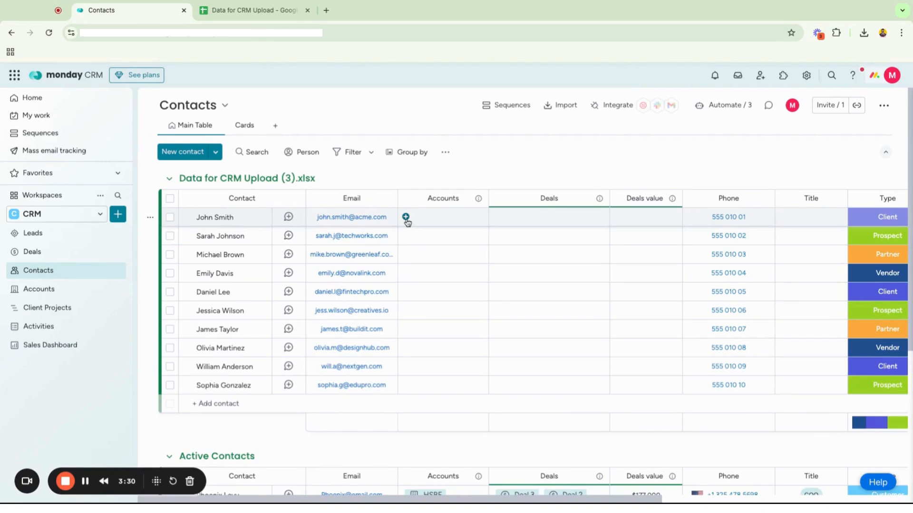
- View the accounts that can be linked manually to the first imported contact, leaving its Accounts cell empty
left_click(406, 218)
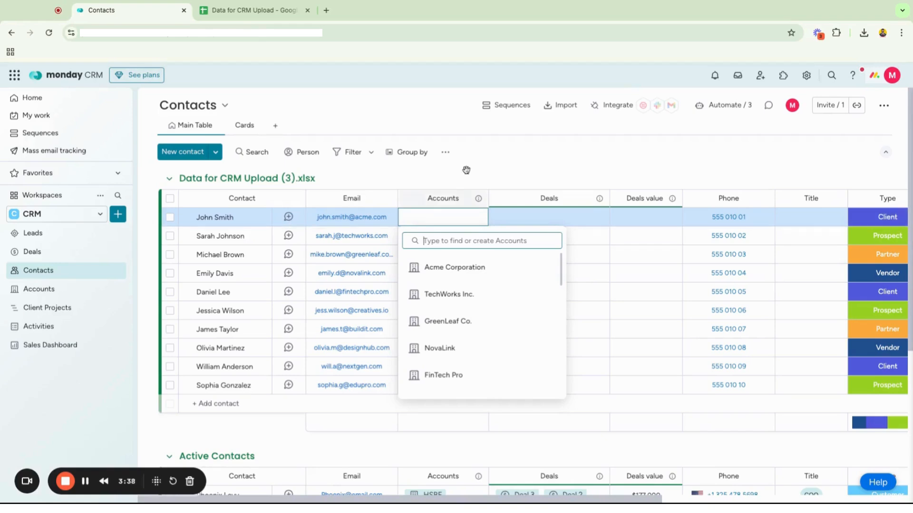
left_click(434, 216)
- Add a Status column at the end of the Contacts board and name it Trigger
scroll(435, 221, "right", 6)
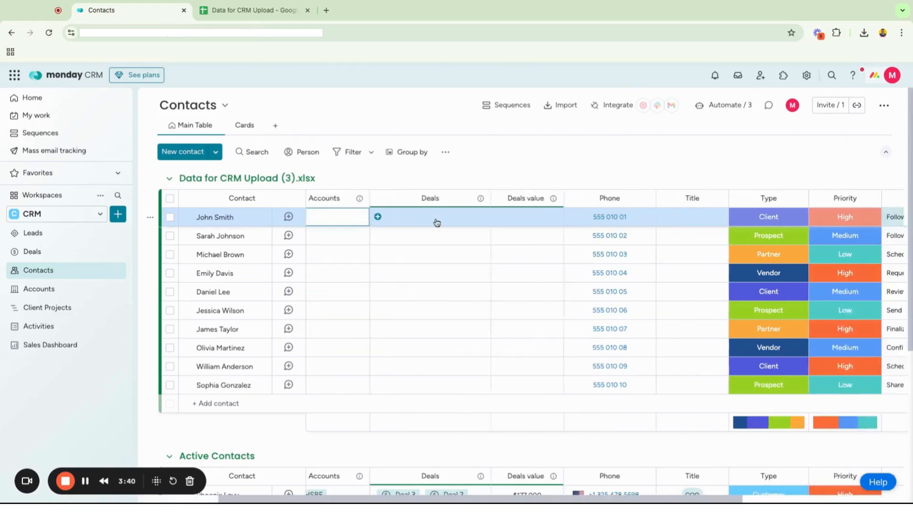
left_click(877, 199)
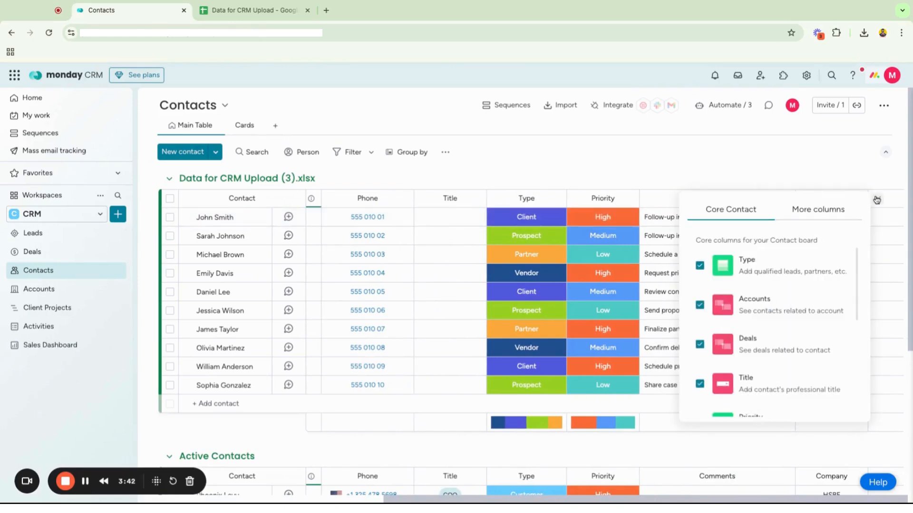
left_click(837, 213)
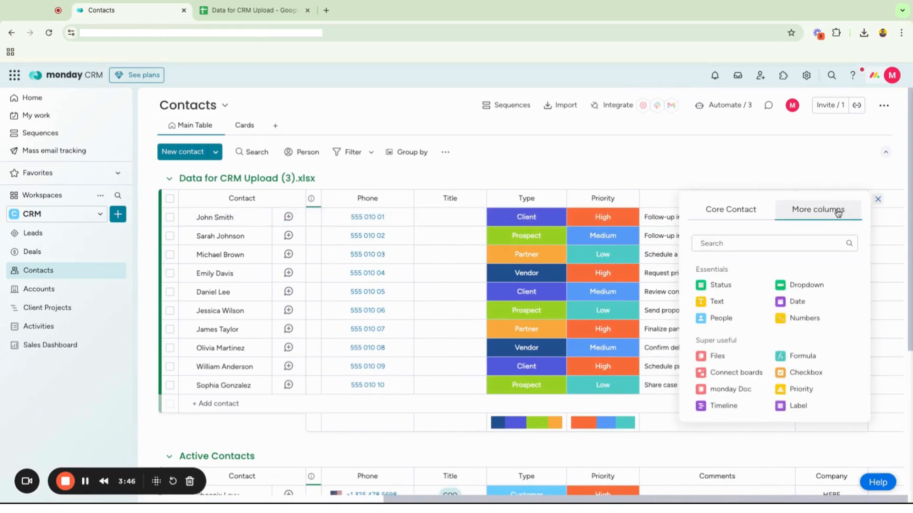
left_click(718, 285)
left_click(838, 199)
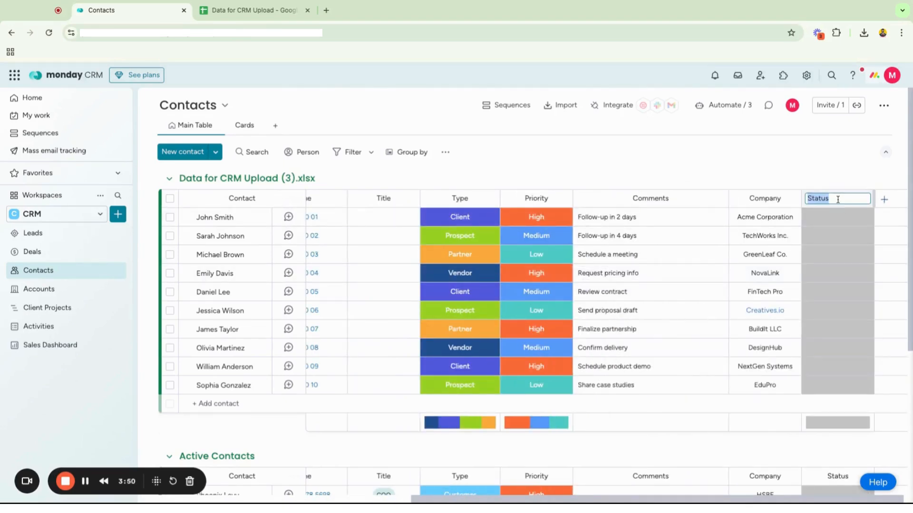
type("Trigger")
key("Return")
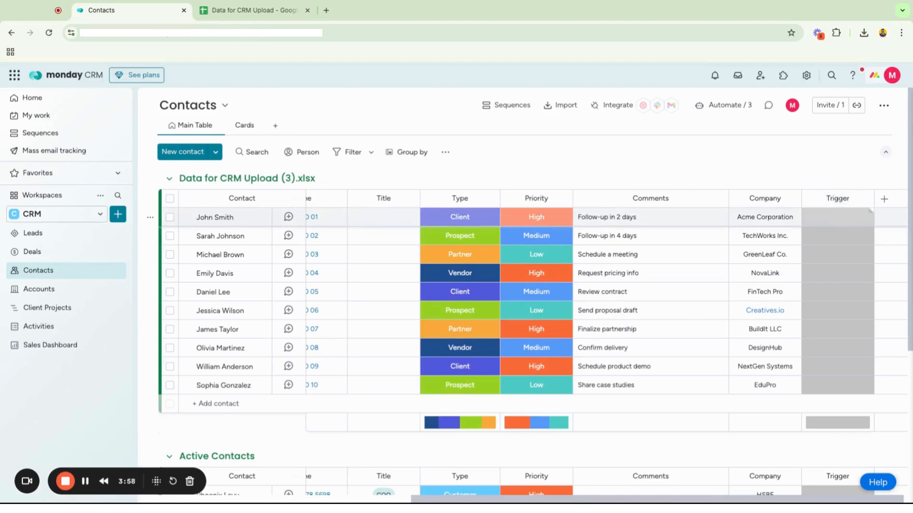
- Search the board's automation templates for "match" and use the one connecting items where this column matches another column in another board
left_click(714, 106)
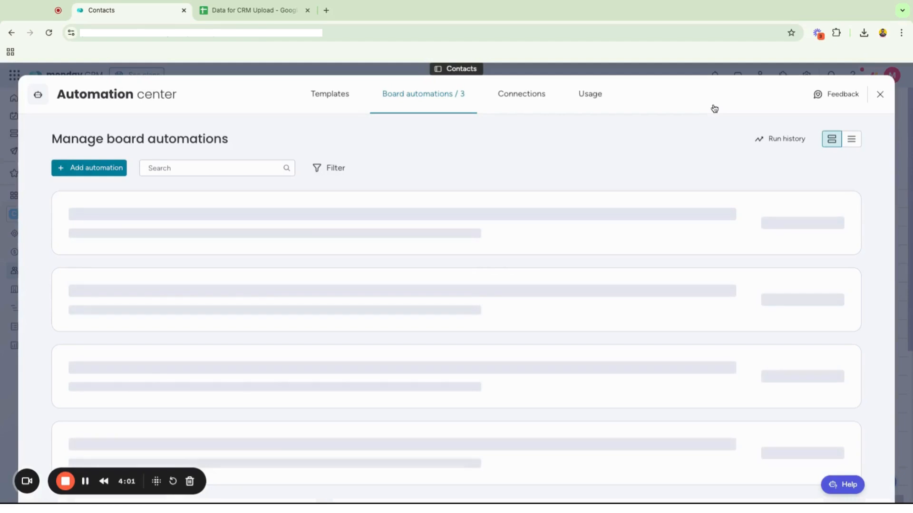
left_click(322, 94)
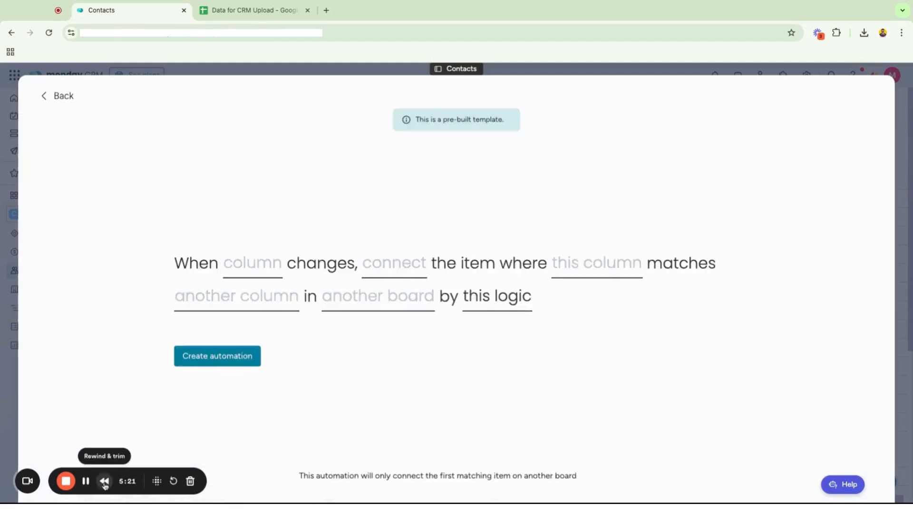
type("match")
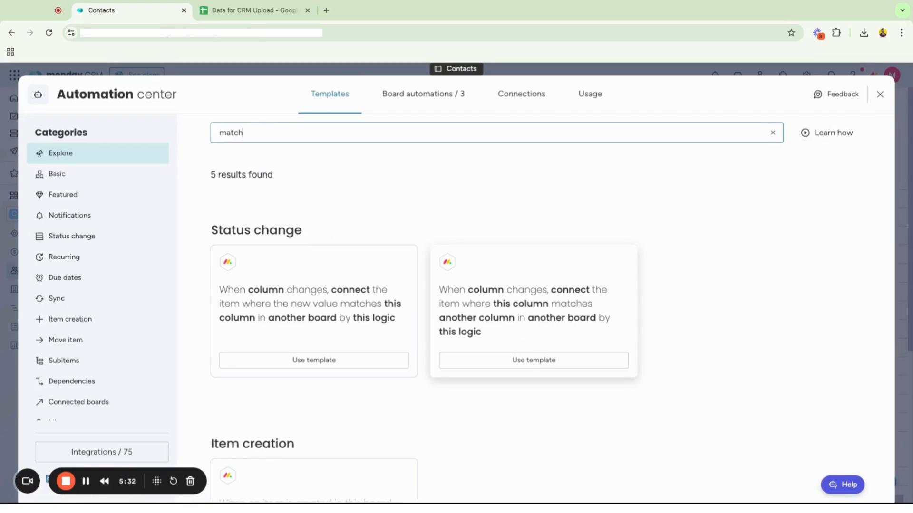
left_click(533, 361)
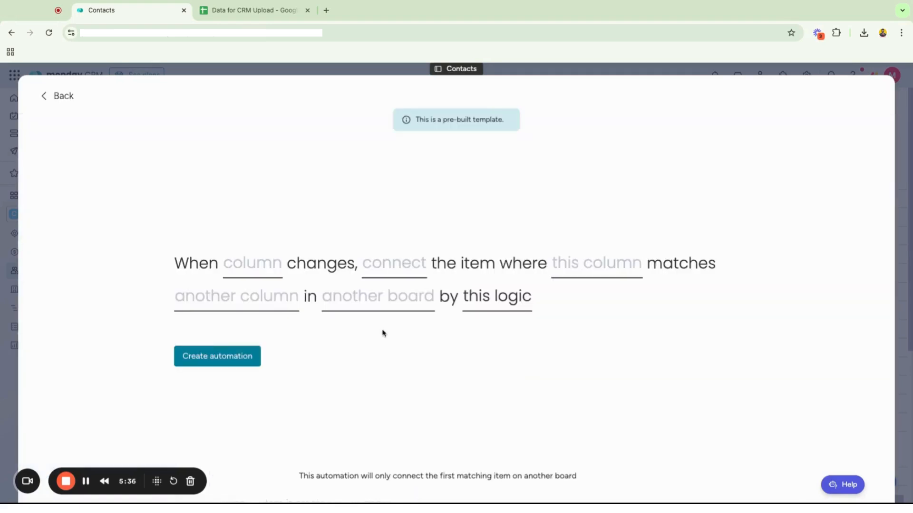
- Set the automation to run when the Trigger column changes, with Company as the column to match
left_click(243, 267)
scroll(282, 331, "down", 3)
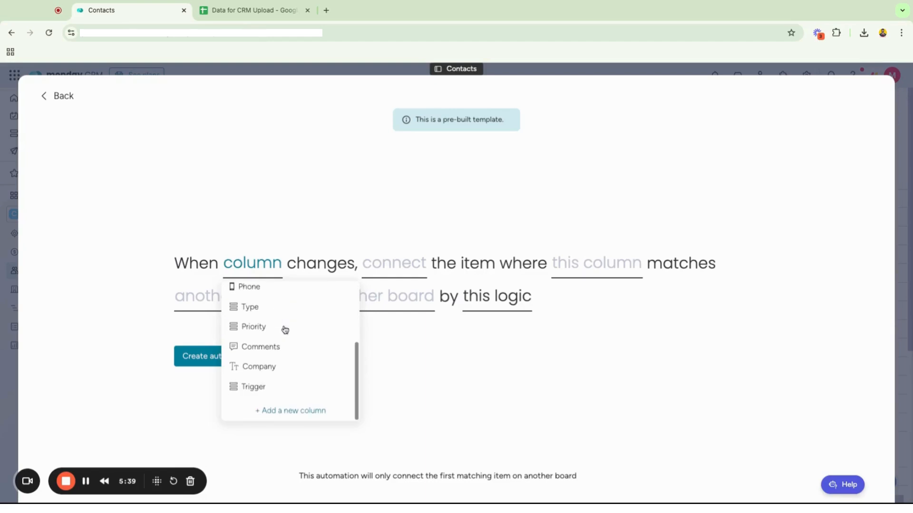
left_click(275, 391)
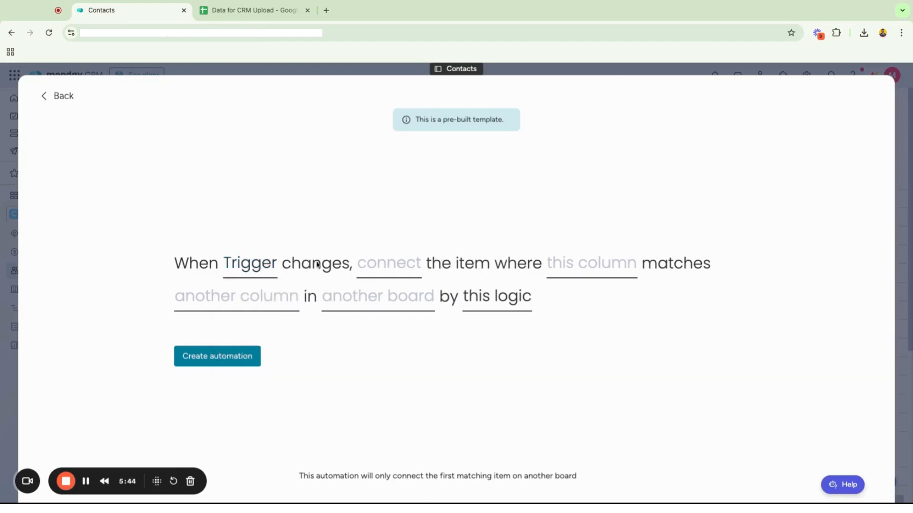
left_click(584, 262)
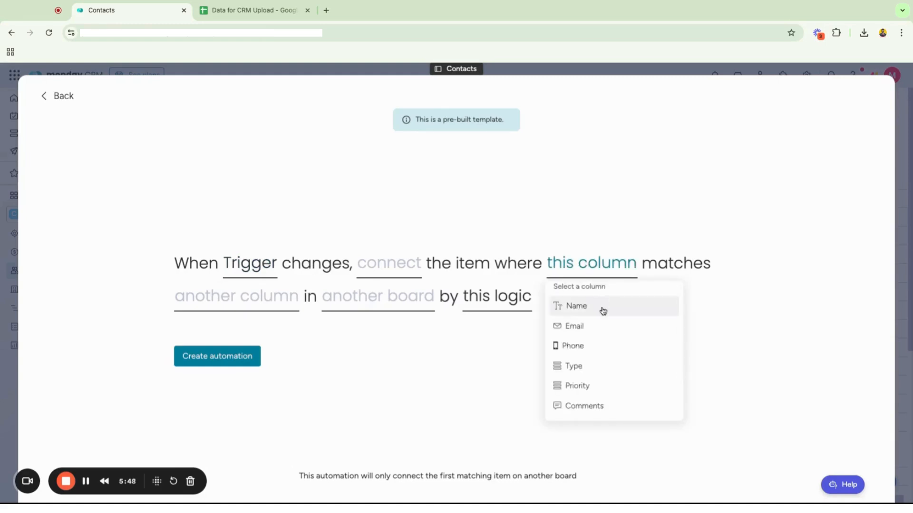
scroll(602, 310, "down", 2)
left_click(588, 366)
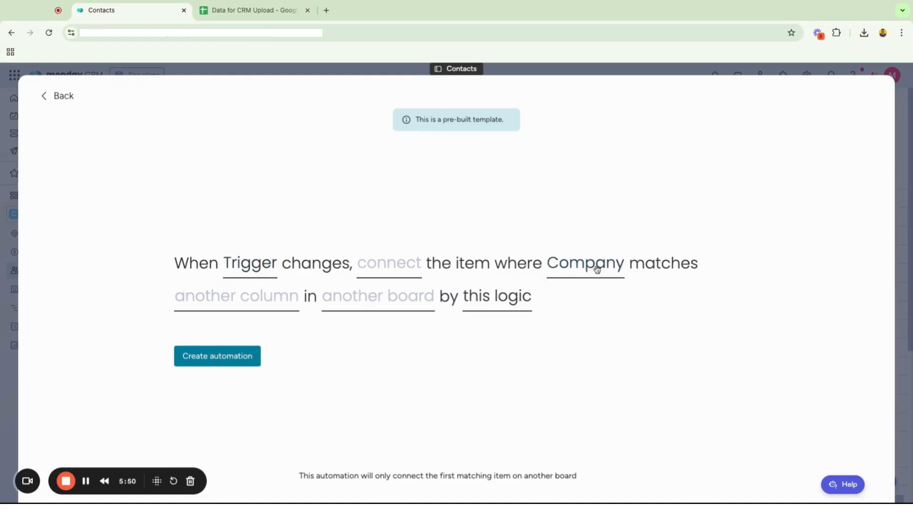
- Match against the Name column in the Accounts board, with the logic set to adding new matched item
left_click(239, 303)
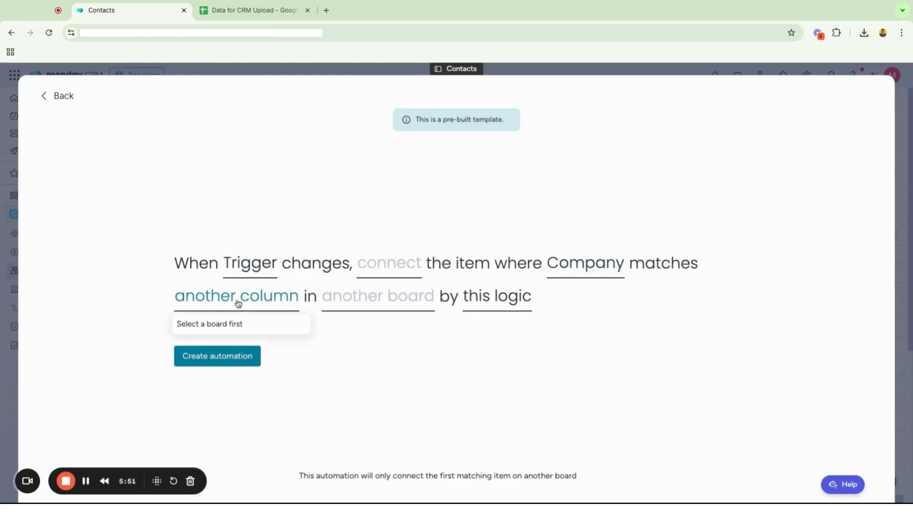
left_click(378, 300)
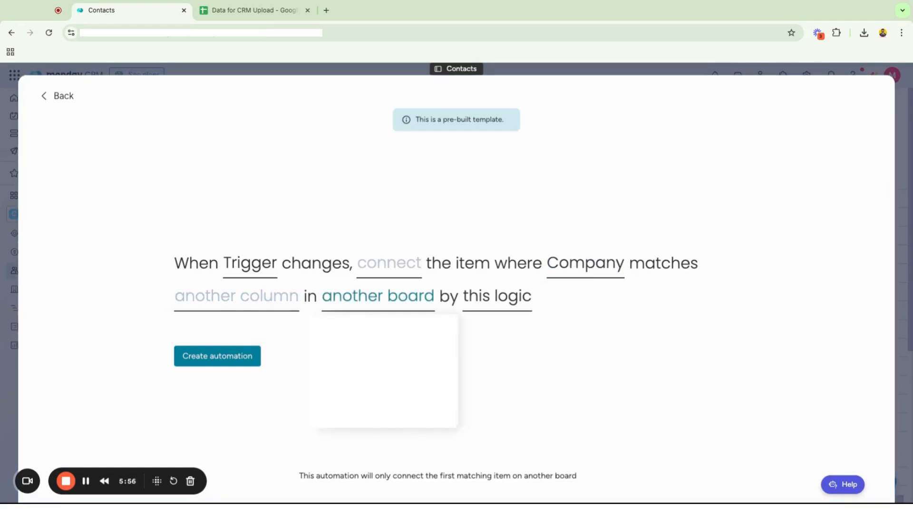
type("acc")
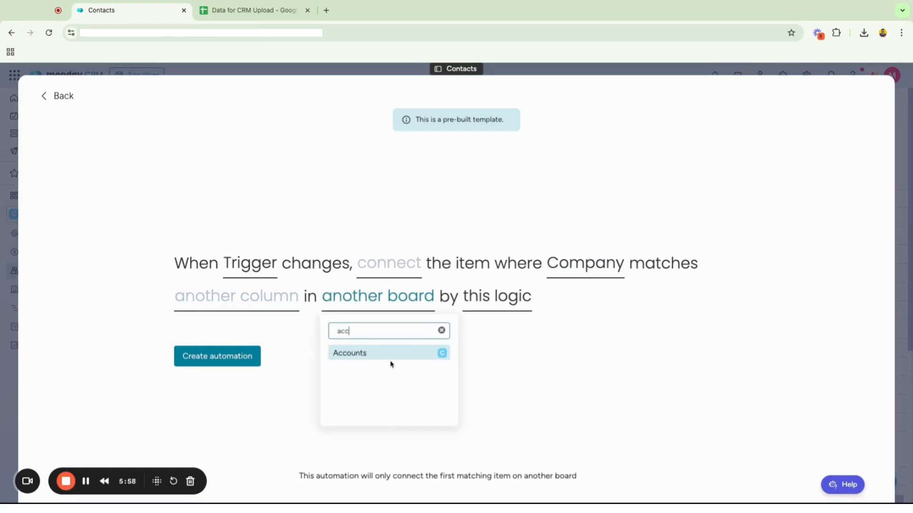
left_click(388, 353)
left_click(455, 297)
left_click(484, 369)
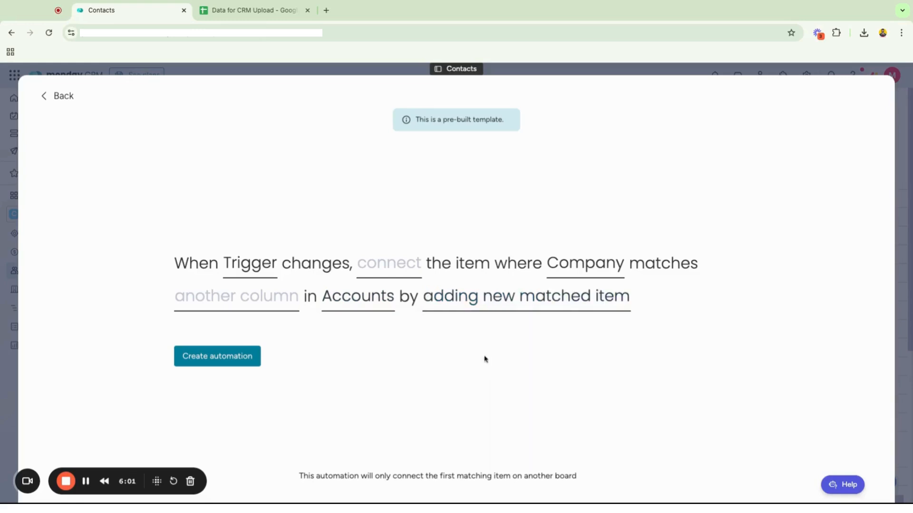
left_click(258, 310)
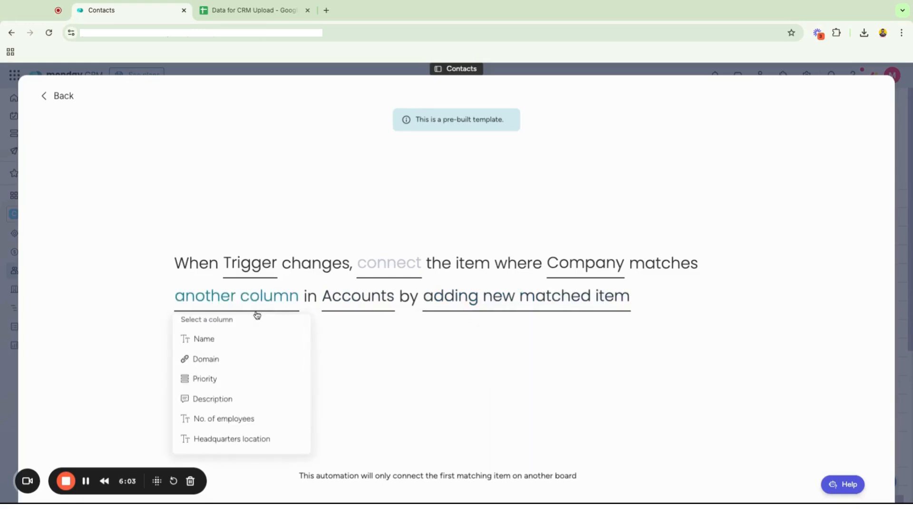
left_click(254, 337)
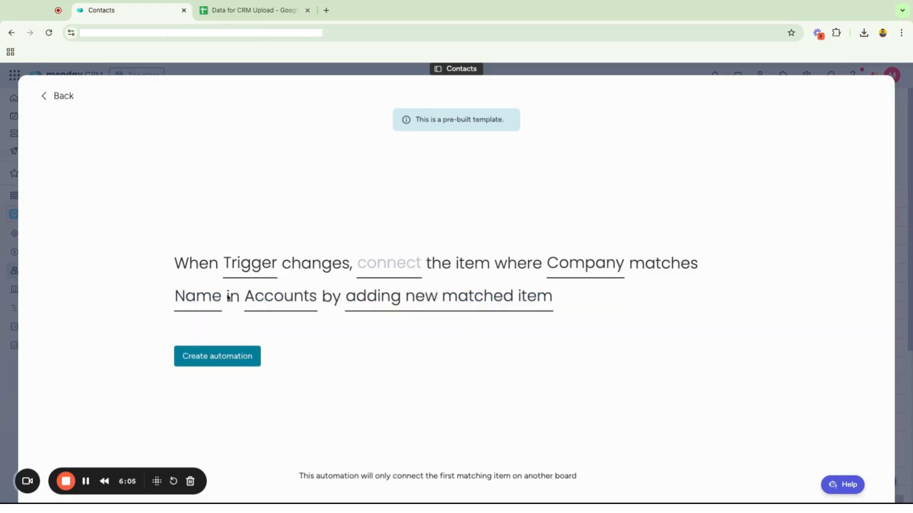
- Choose the connection for the matched item, create the automation and return to the Contacts board
left_click(411, 263)
left_click(407, 311)
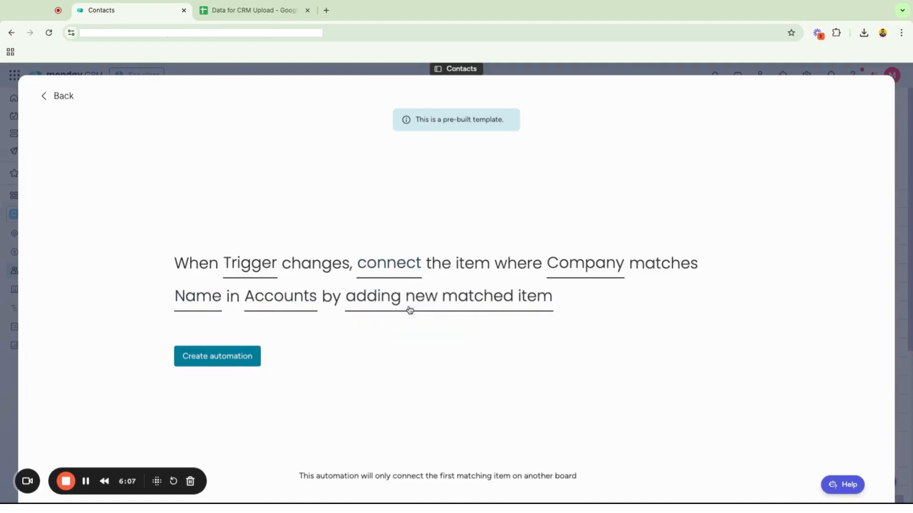
left_click(230, 360)
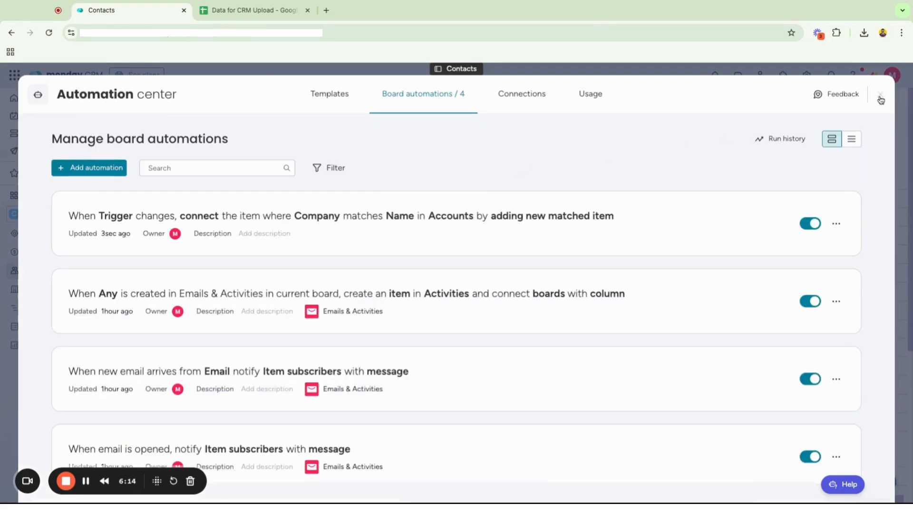
left_click(880, 99)
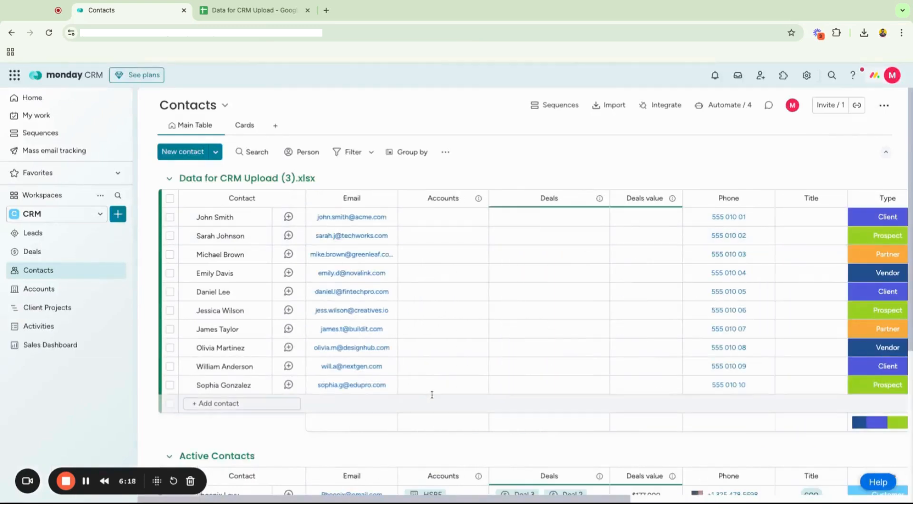
- Select all contacts, set their Trigger status to Done and dismiss the automatic sequence tip
key("super+a")
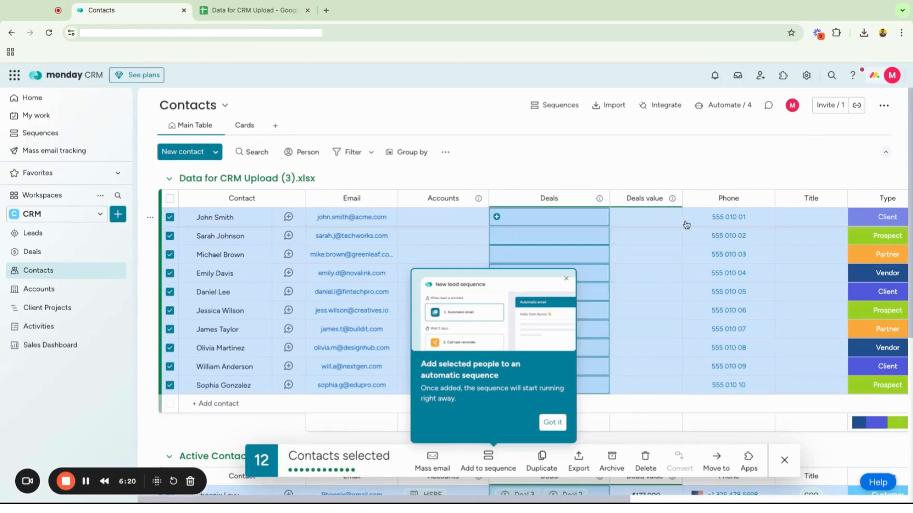
scroll(690, 221, "right", 10)
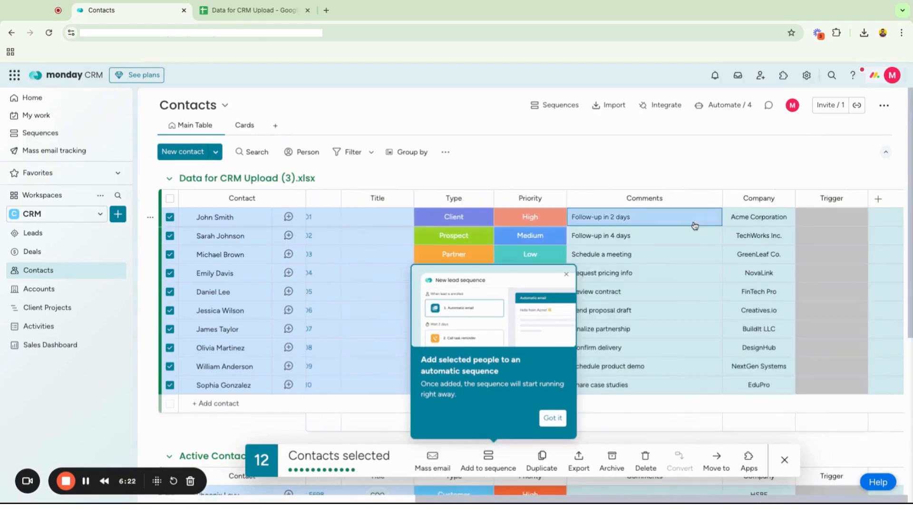
left_click(819, 220)
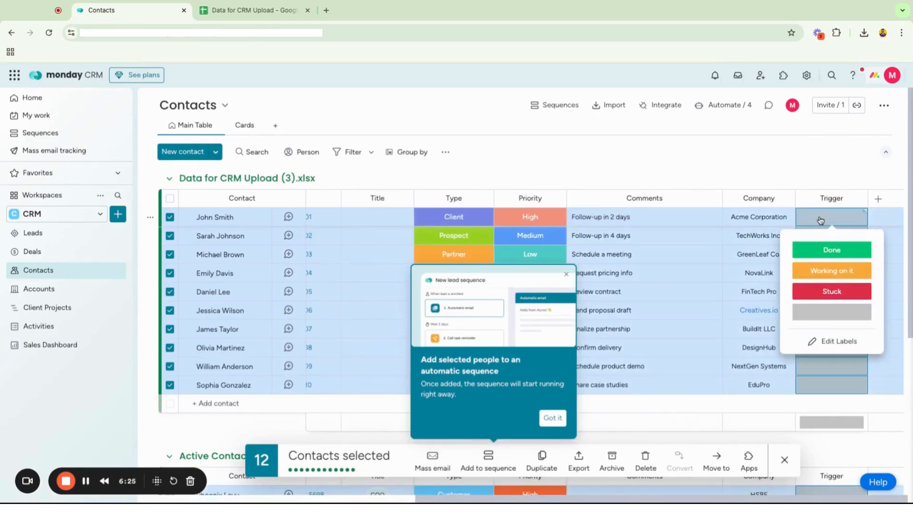
left_click(826, 250)
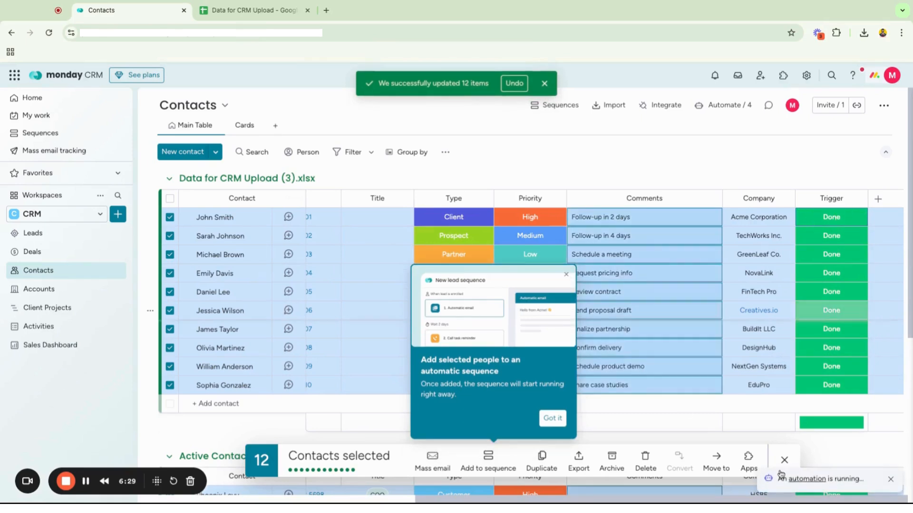
left_click(566, 277)
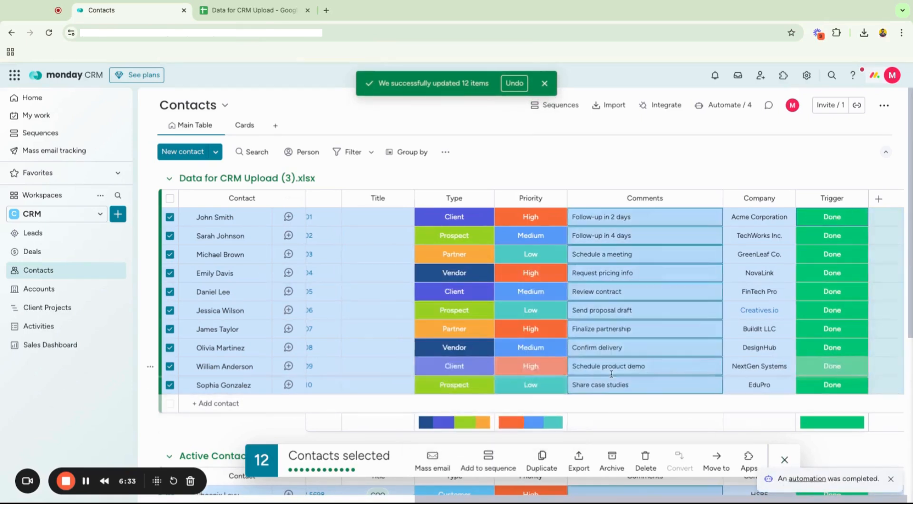
- Check the Accounts column of the imported contacts, clear the selection and open the Accounts board
scroll(610, 374, "left", 10)
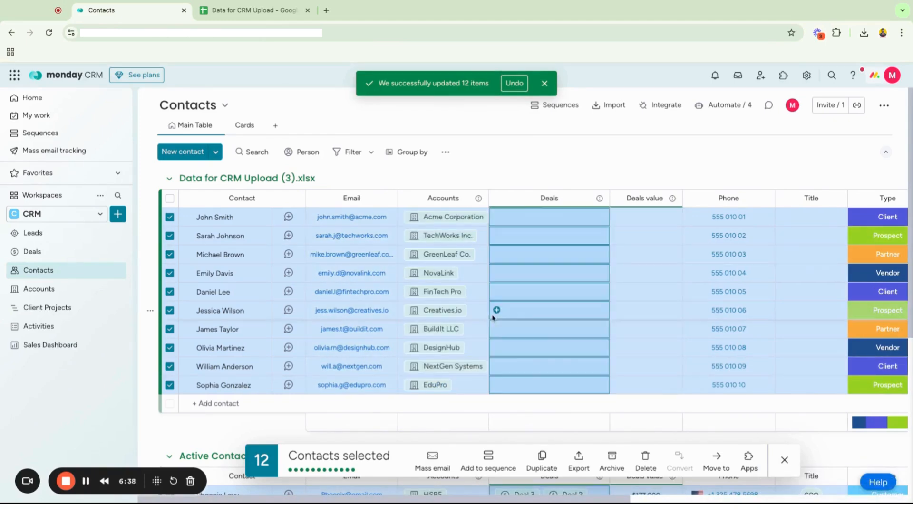
left_click(785, 462)
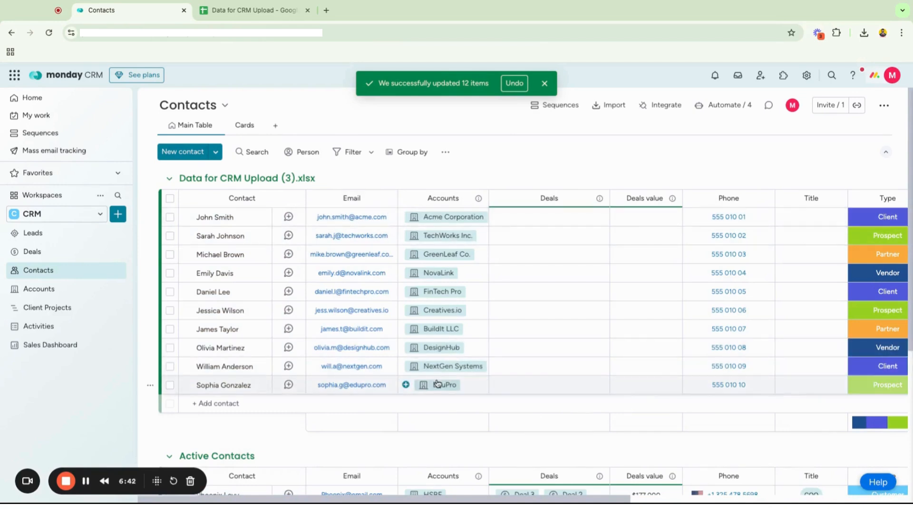
left_click(34, 292)
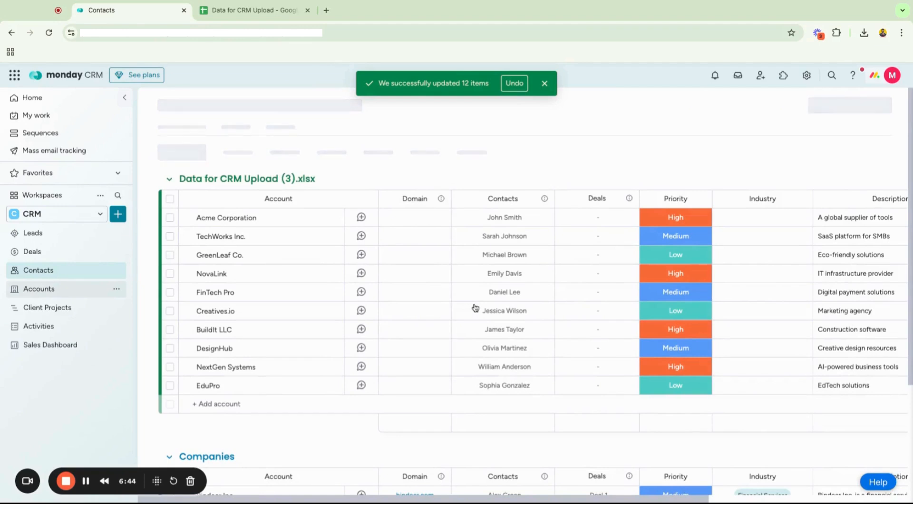